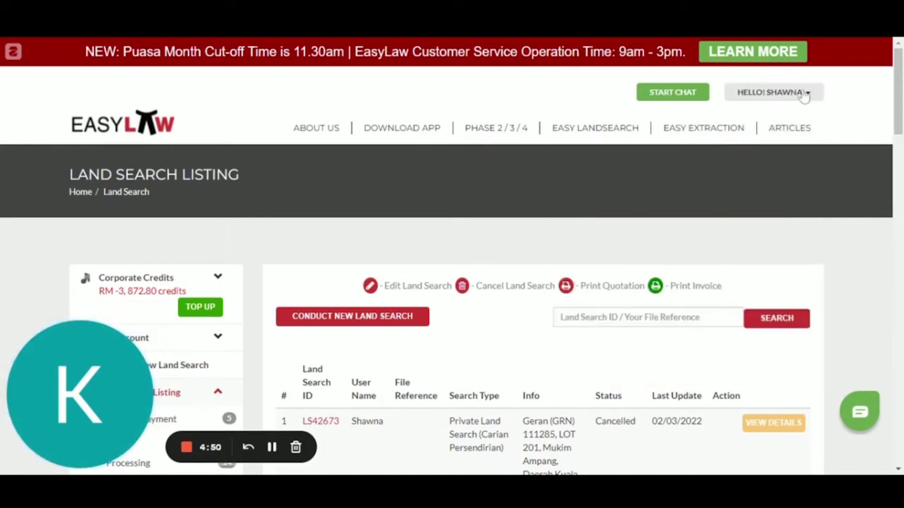
# Start a new land search and dismiss the Important Notice popup to reach the empty form.
pyautogui.scroll(-1, 468, 196)
pyautogui.scroll(-1, 469, 197)
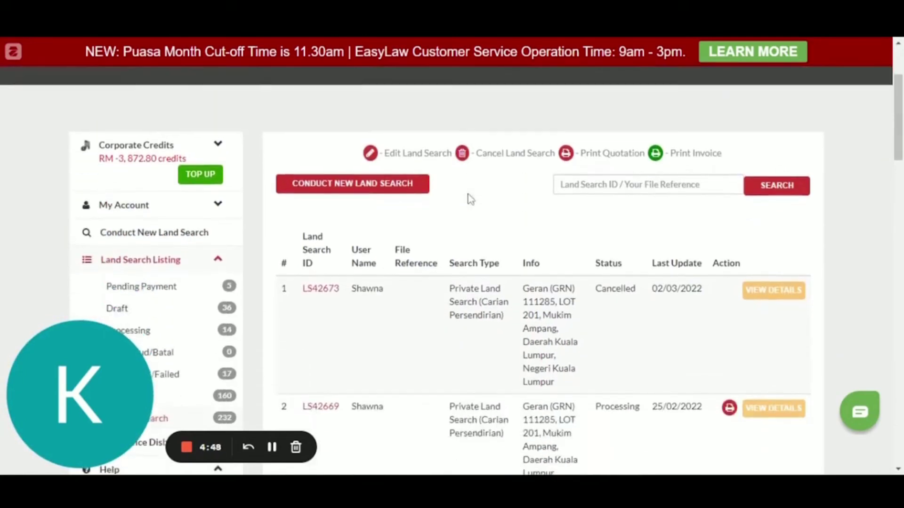
pyautogui.click(375, 193)
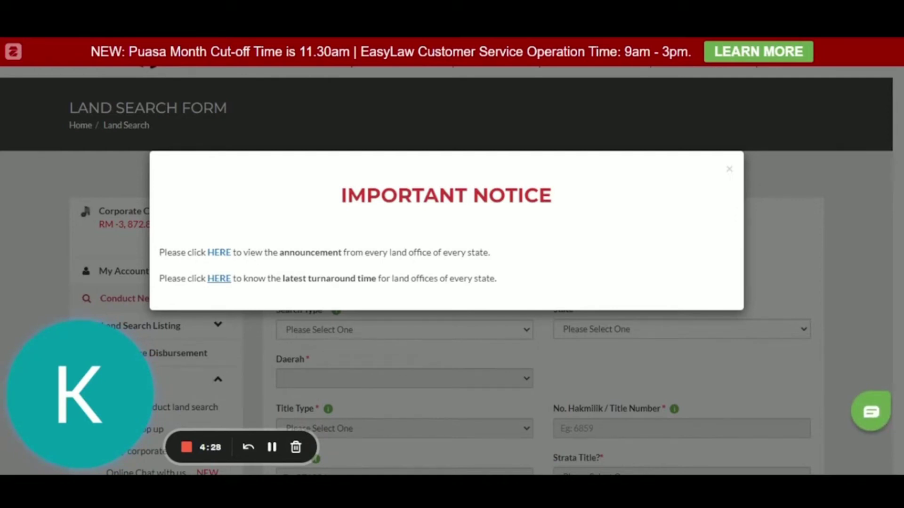
pyautogui.click(813, 261)
pyautogui.scroll(-2, 518, 245)
pyautogui.scroll(-1, 436, 245)
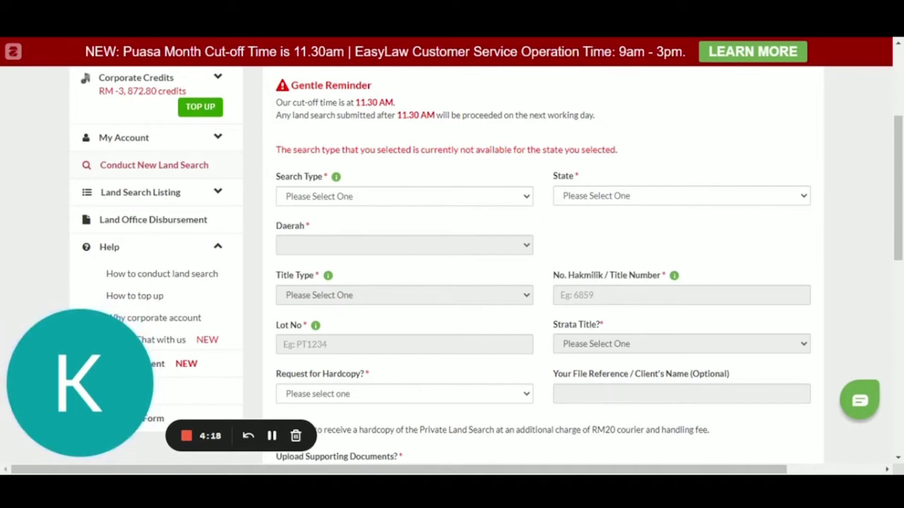
# Choose Official Land Search with state and district Putrajaya and mukim Bandar Putrajaya.
pyautogui.click(392, 195)
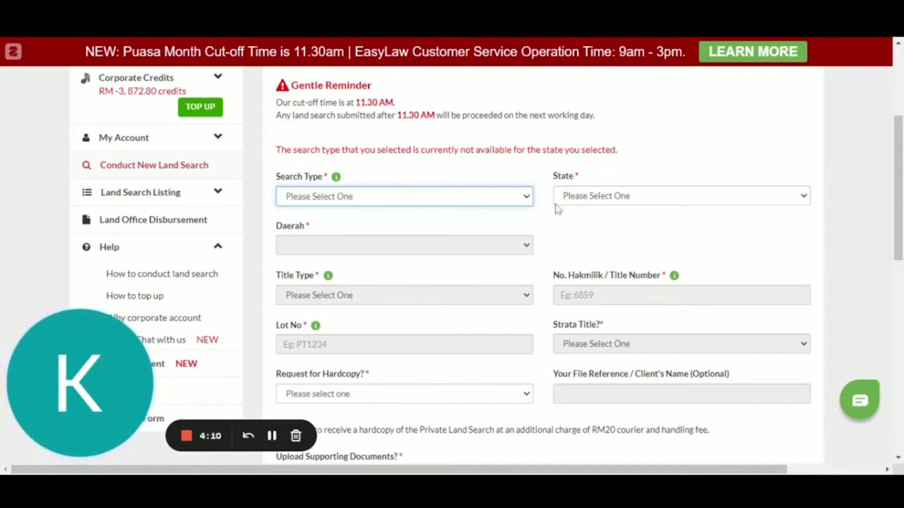
pyautogui.click(600, 200)
pyautogui.click(373, 200)
pyautogui.click(560, 214)
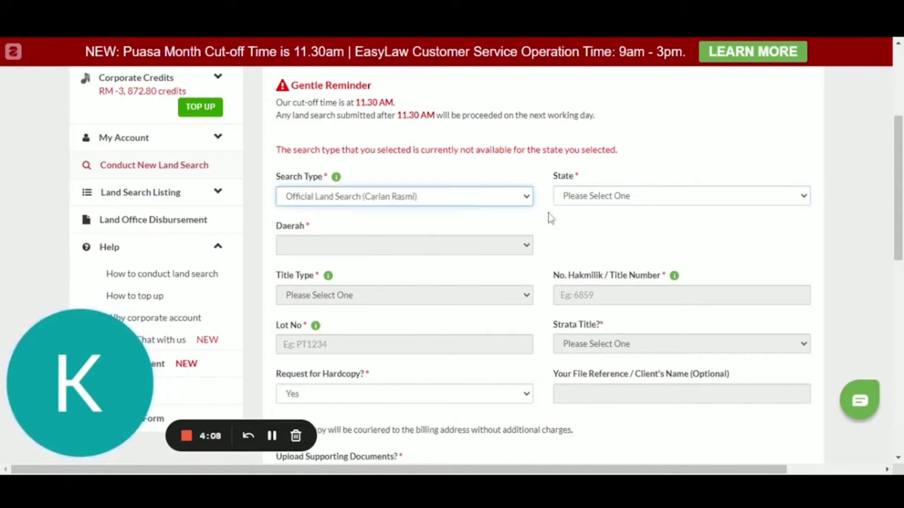
pyautogui.click(582, 201)
pyautogui.click(594, 238)
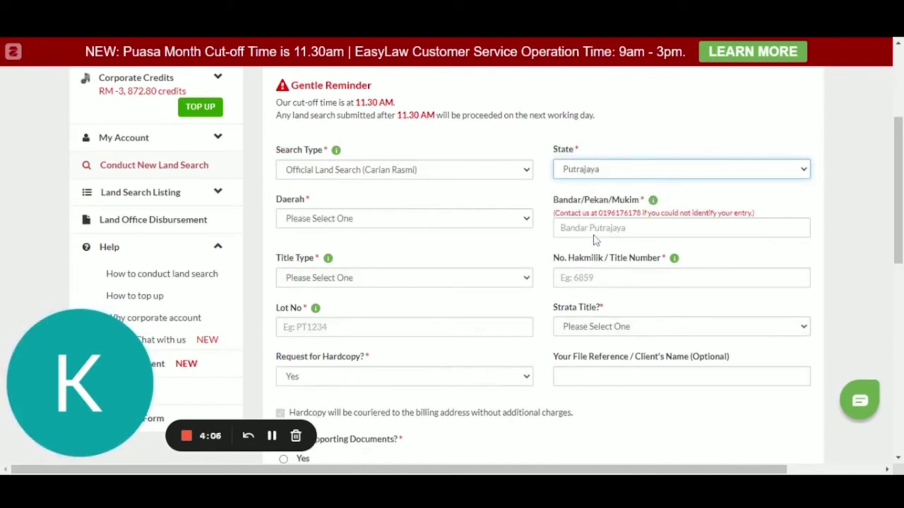
pyautogui.click(316, 218)
pyautogui.click(317, 238)
pyautogui.click(581, 237)
pyautogui.click(595, 254)
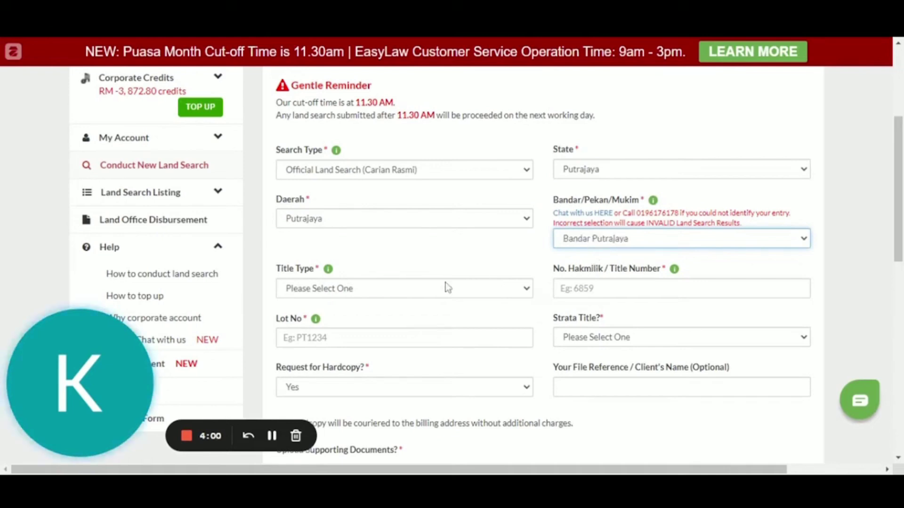
# Set title type to HSM, then enter the title number and lot number 232323.
pyautogui.click(366, 290)
pyautogui.click(349, 320)
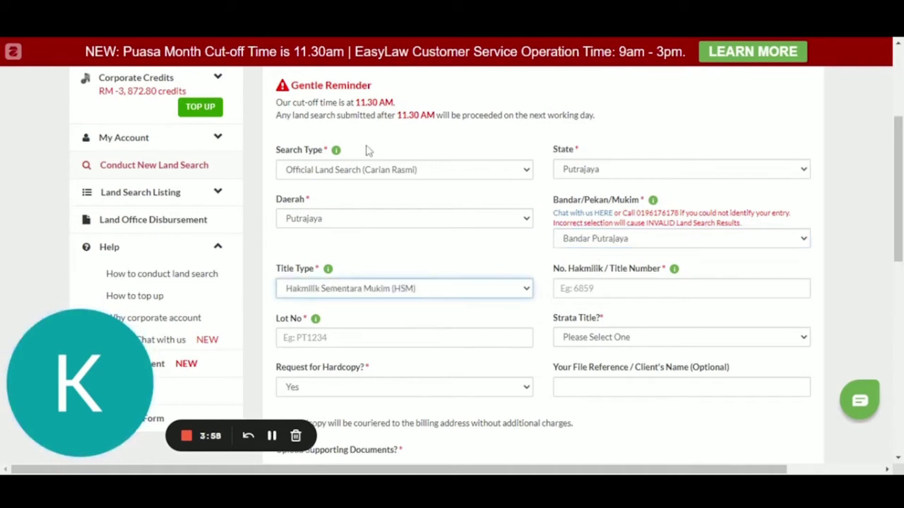
pyautogui.click(617, 288)
pyautogui.write('111285')
pyautogui.click(617, 312)
pyautogui.click(333, 330)
pyautogui.write('232323')
pyautogui.scroll(-1, 367, 234)
# Switch Strata Title from Yes back to No and confirm Request for Hardcopy remains Yes.
pyautogui.click(584, 267)
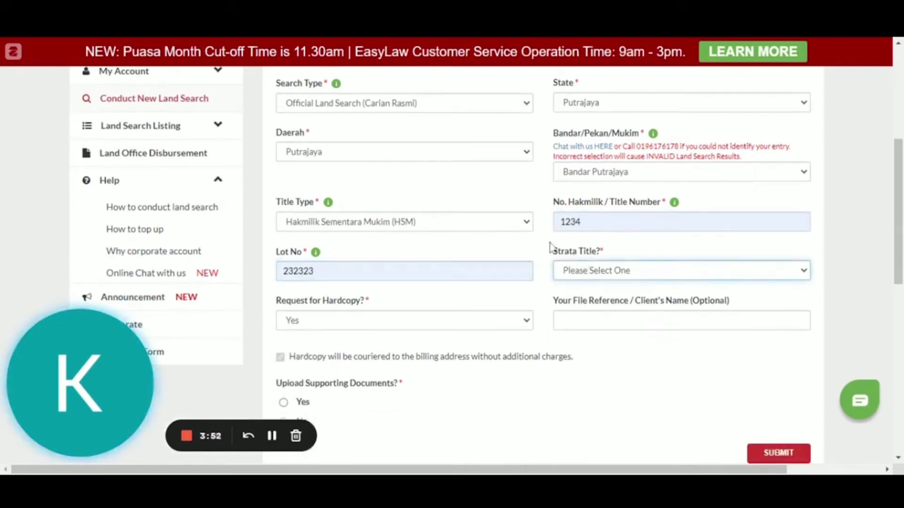
pyautogui.scroll(-1, 550, 245)
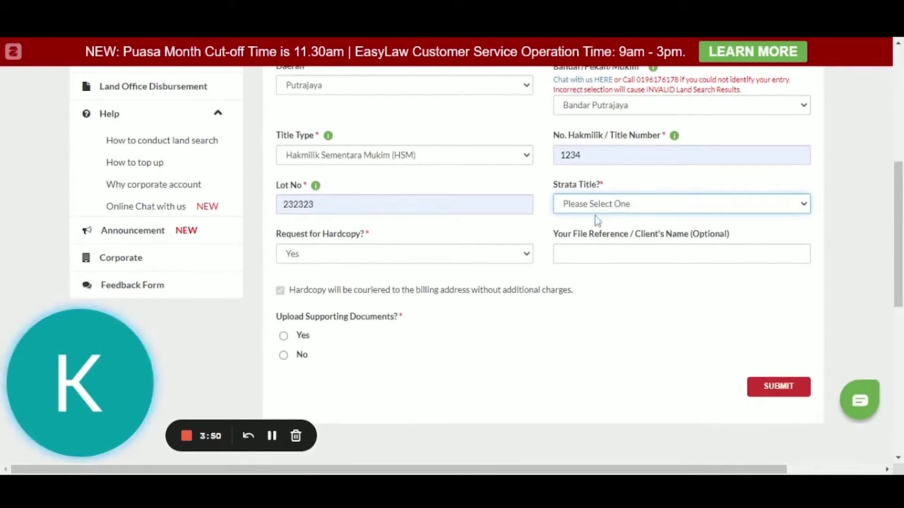
pyautogui.press('Down')
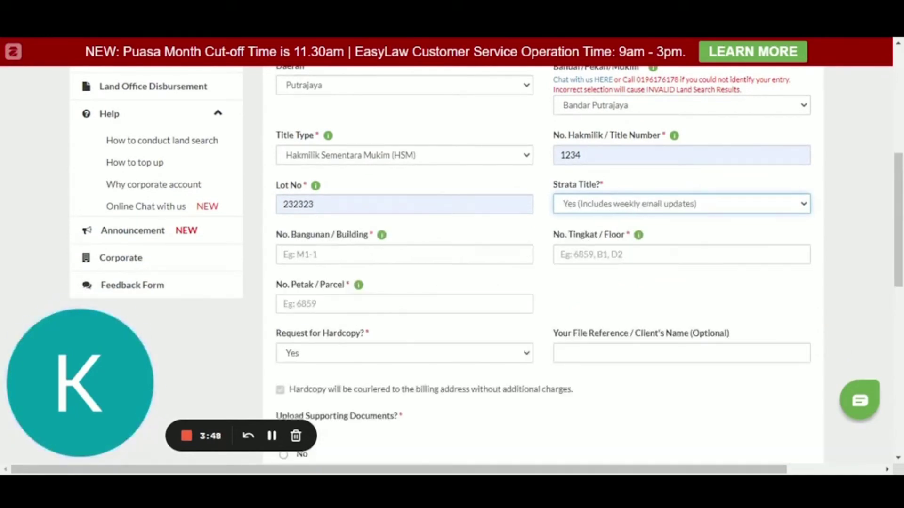
pyautogui.press('Tab')
pyautogui.press('Tab')
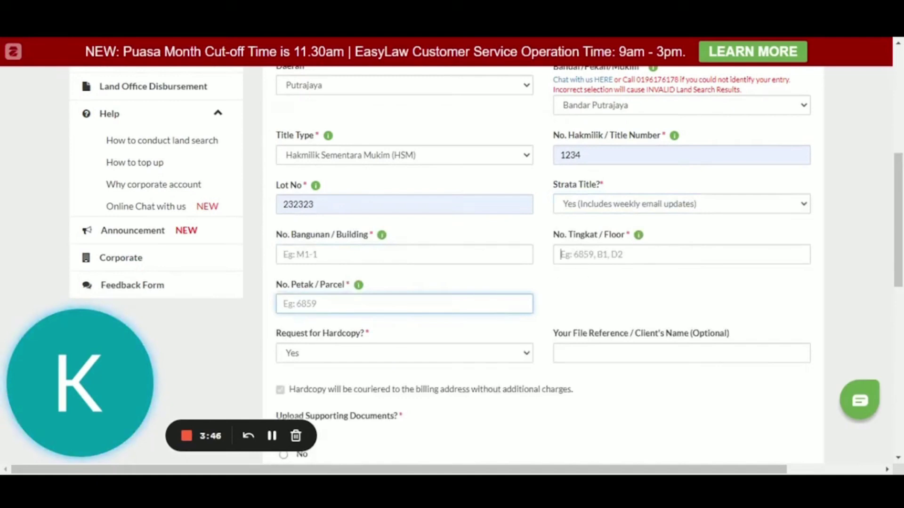
pyautogui.click(560, 254)
pyautogui.click(602, 212)
pyautogui.click(587, 240)
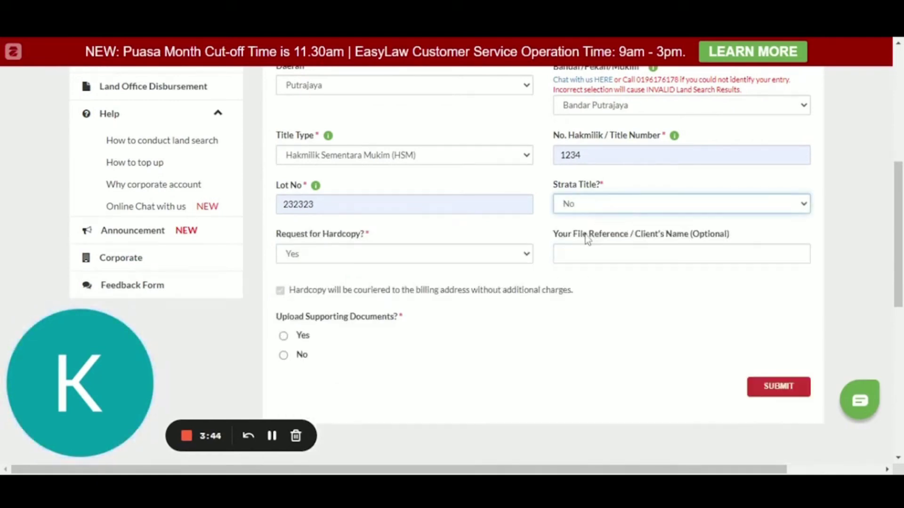
pyautogui.moveTo(370, 235); pyautogui.dragTo(279, 240)
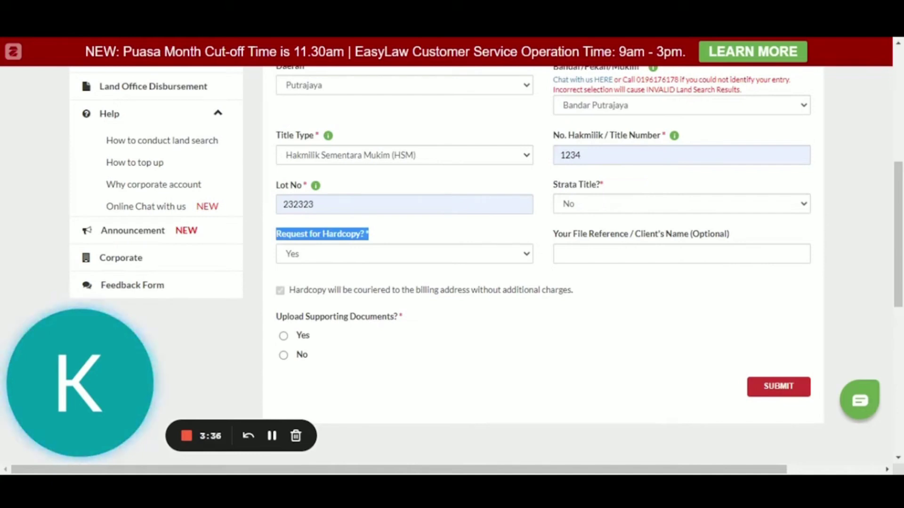
pyautogui.click(342, 258)
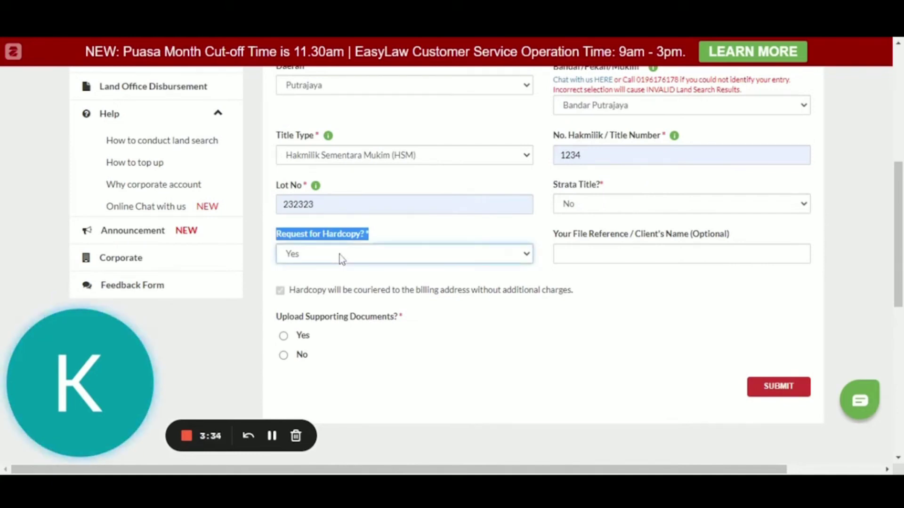
pyautogui.scroll(5, 342, 291)
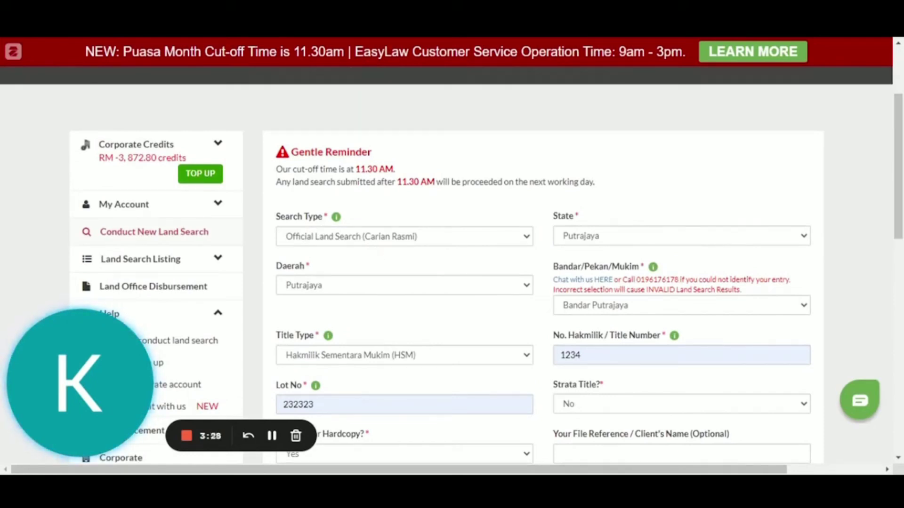
# Leave File Reference empty and select Yes under Upload Supporting Documents.
pyautogui.scroll(-2, 374, 251)
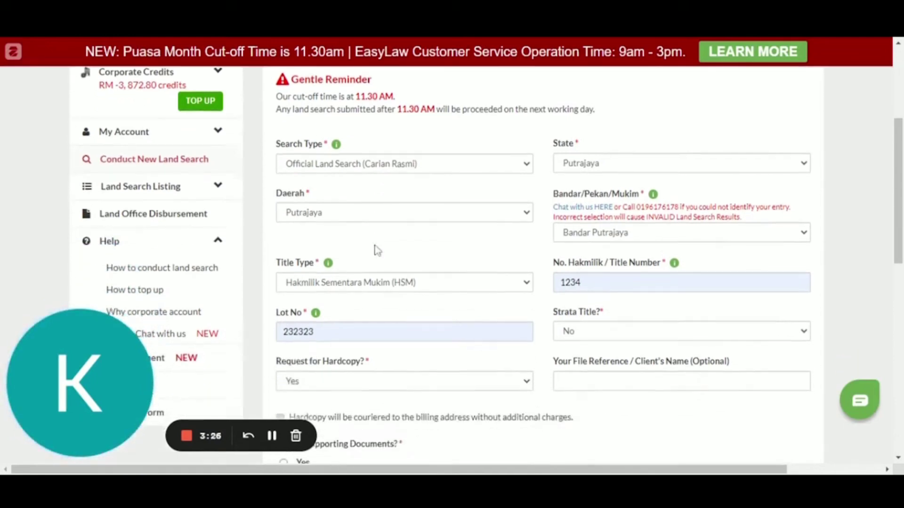
pyautogui.scroll(-3, 376, 249)
pyautogui.click(560, 187)
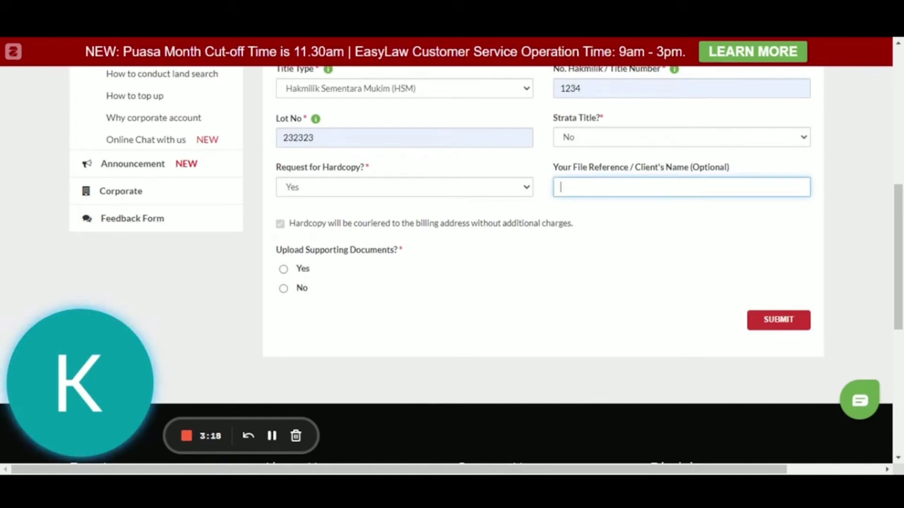
pyautogui.click(556, 256)
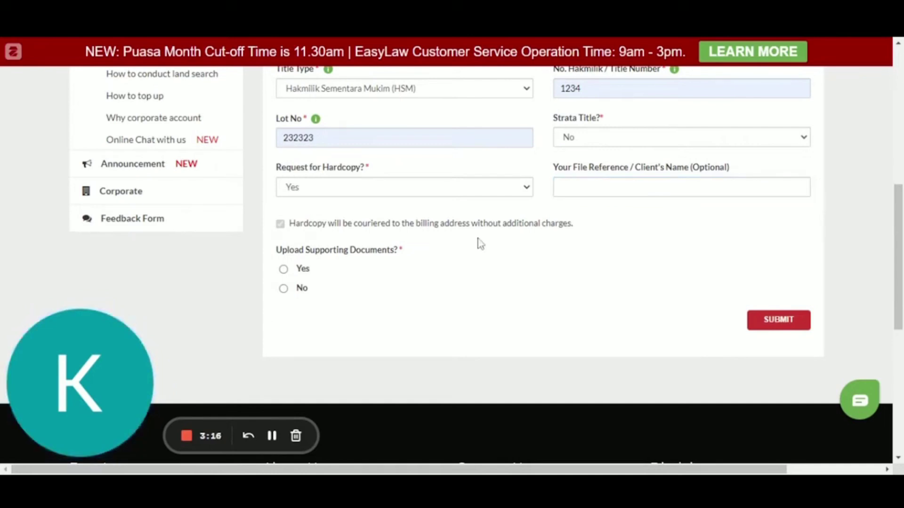
pyautogui.moveTo(404, 249); pyautogui.dragTo(282, 256)
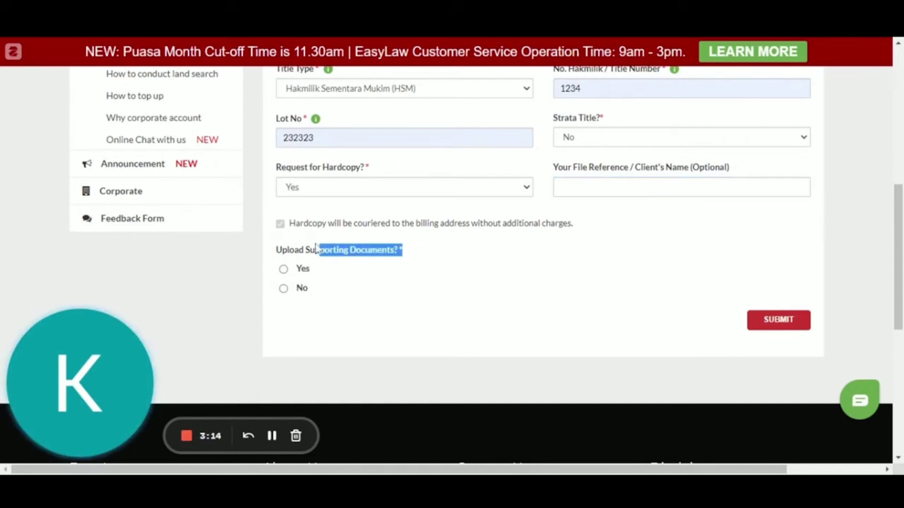
pyautogui.click(328, 288)
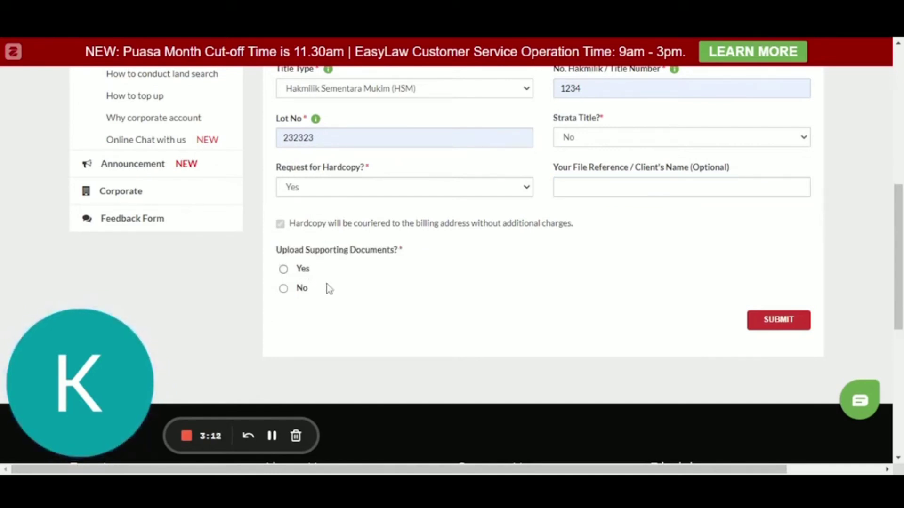
pyautogui.click(304, 271)
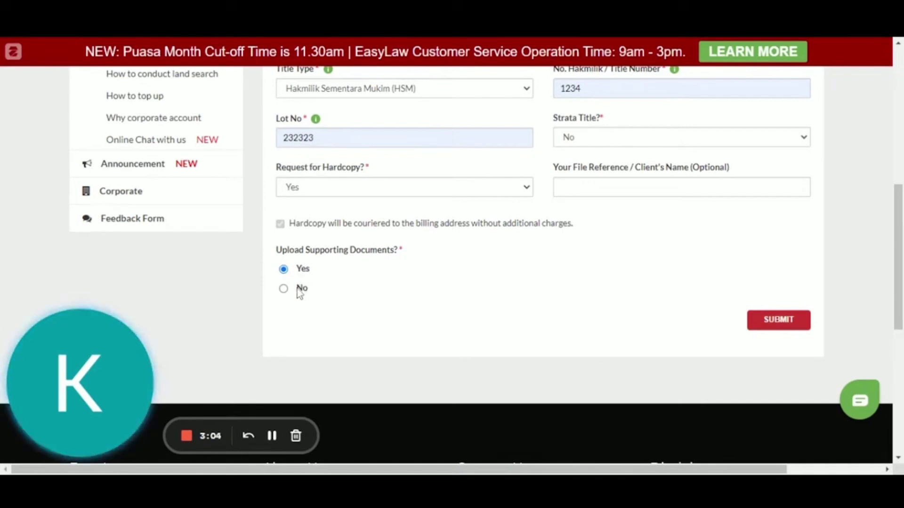
# Submit the land search form and review the note about the search data.
pyautogui.click(780, 325)
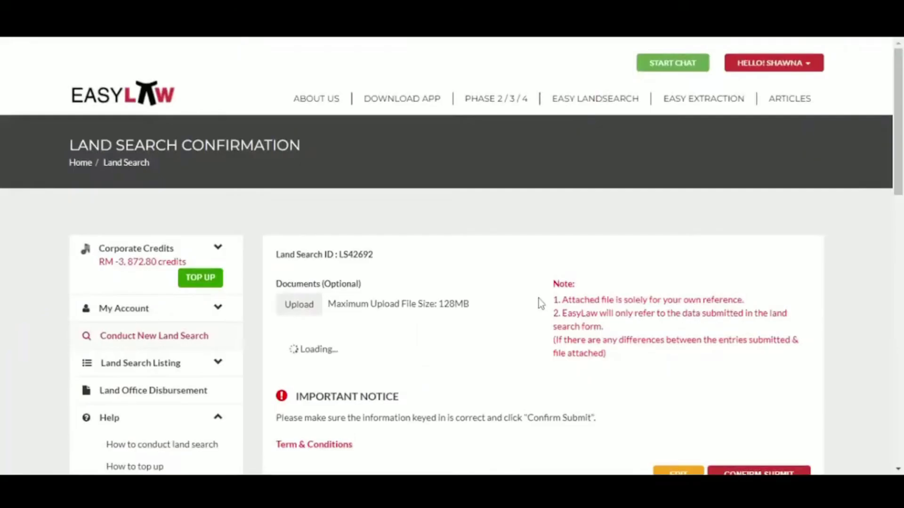
pyautogui.scroll(-1, 498, 277)
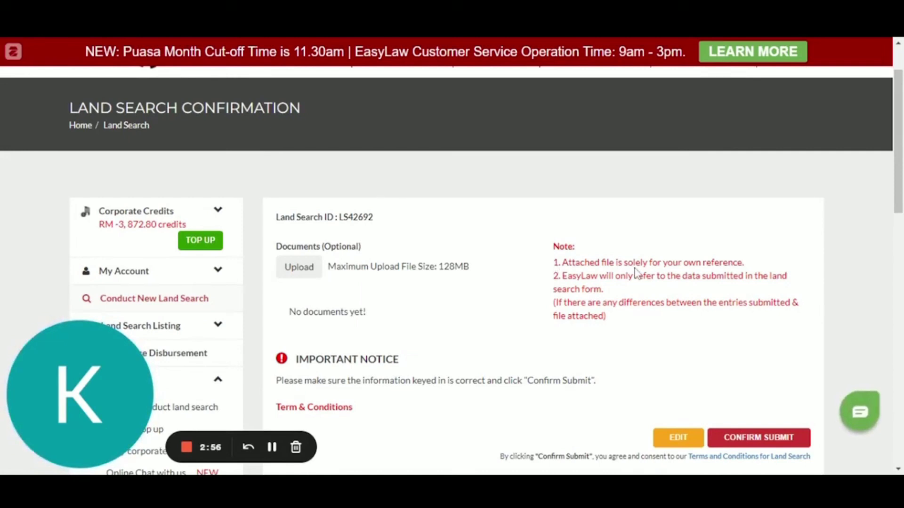
pyautogui.moveTo(600, 276); pyautogui.dragTo(626, 289)
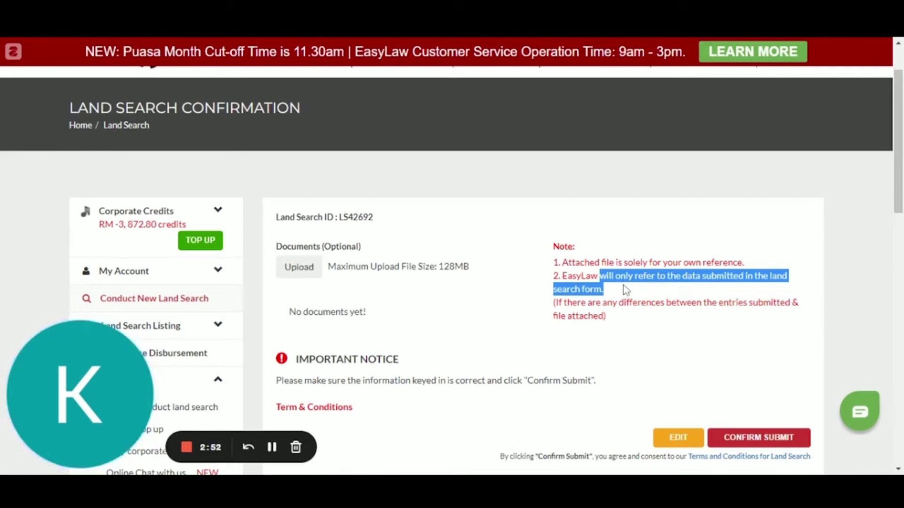
pyautogui.click(626, 295)
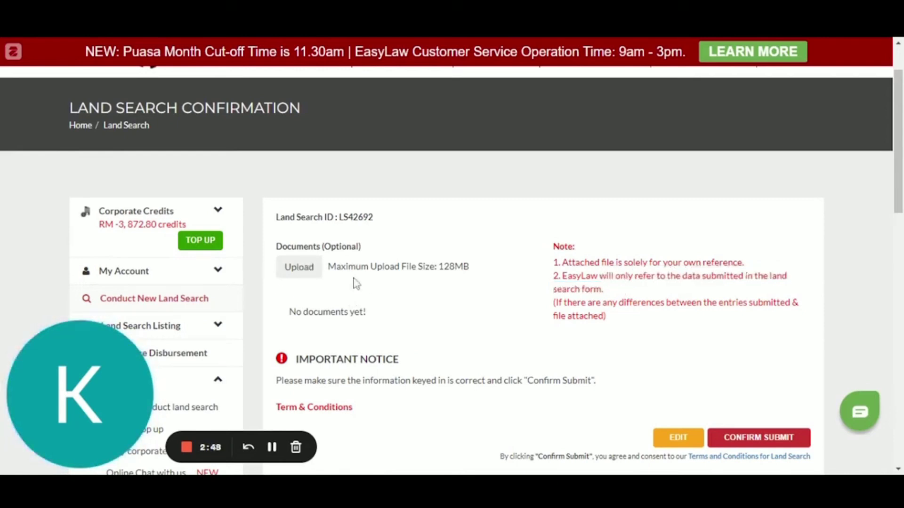
# Close the upload window without adding files, then confirm the submission to reach billing.
pyautogui.click(297, 268)
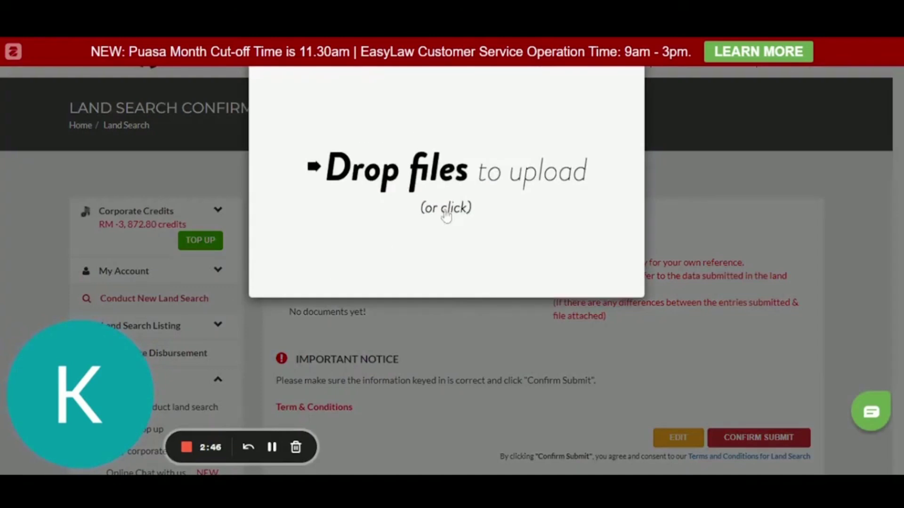
pyautogui.click(725, 197)
pyautogui.scroll(-3, 629, 248)
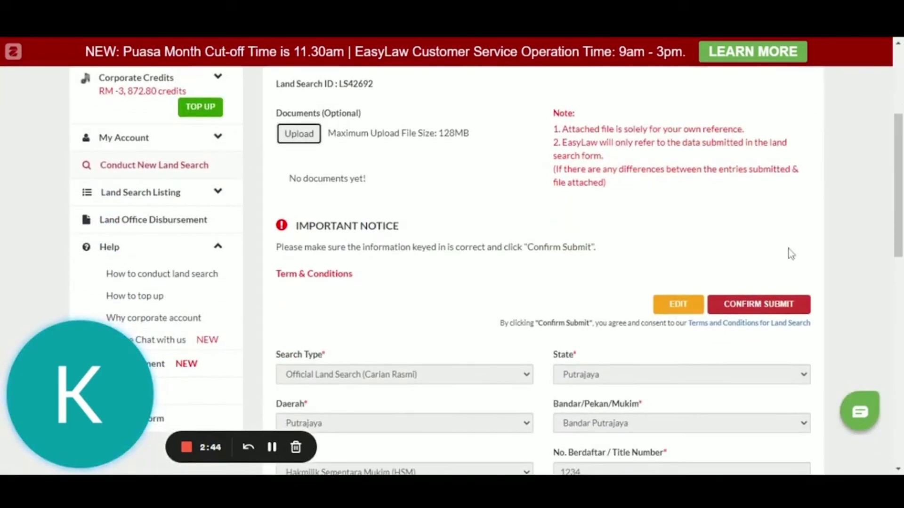
pyautogui.click(748, 304)
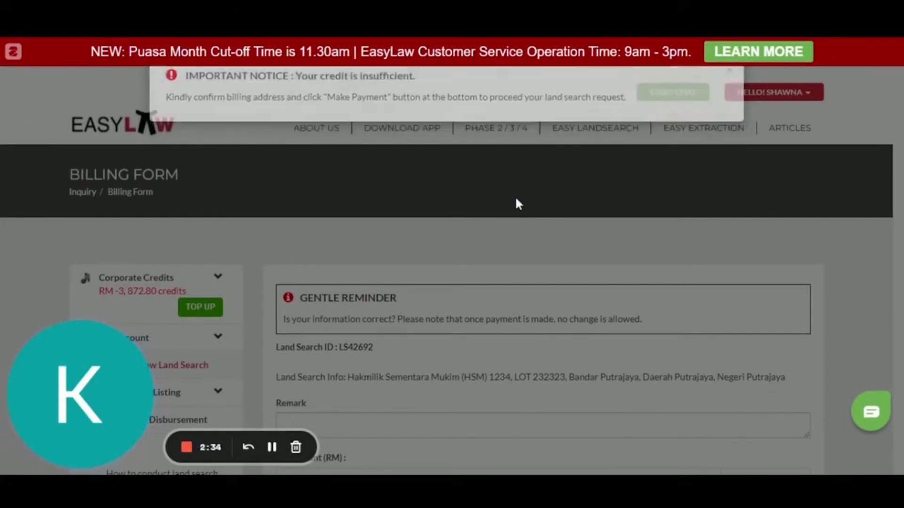
pyautogui.scroll(-3, 429, 215)
pyautogui.scroll(-2, 429, 215)
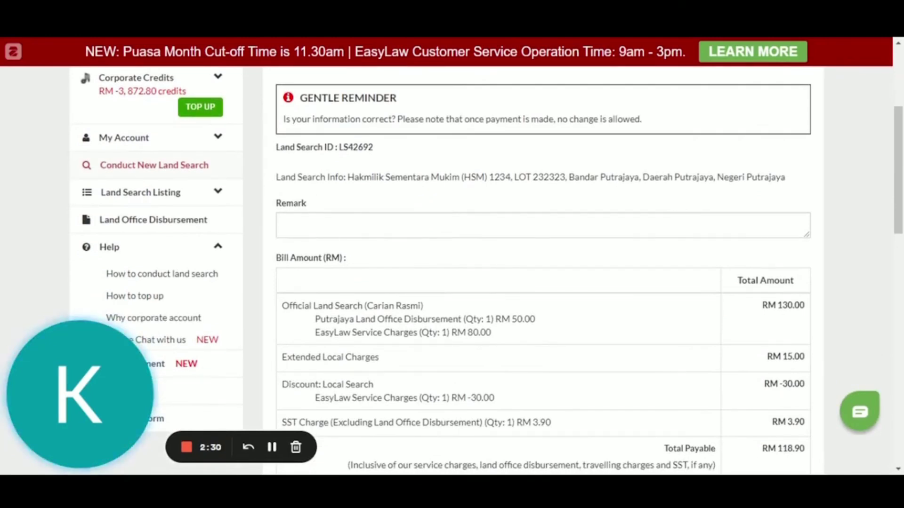
pyautogui.moveTo(346, 178)
pyautogui.mouseDown()
pyautogui.moveTo(575, 174)
pyautogui.moveTo(759, 196)
pyautogui.mouseUp()
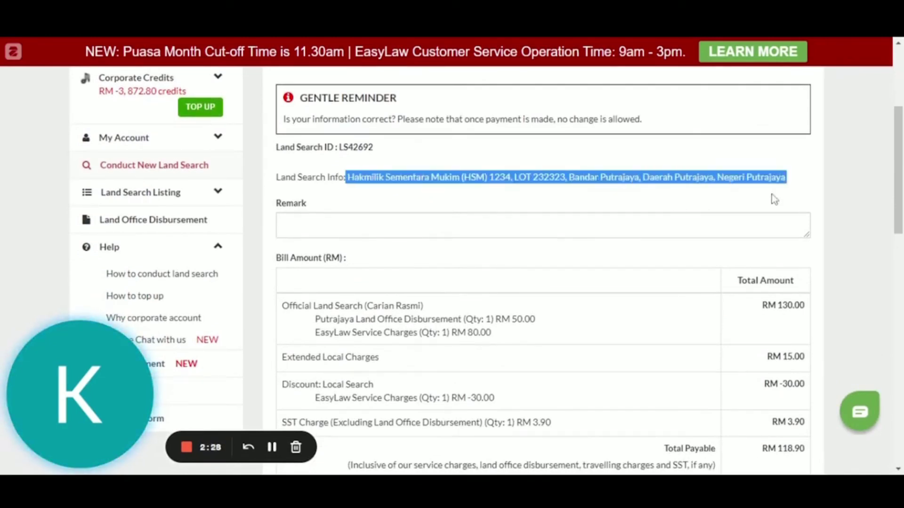
pyautogui.click(617, 198)
pyautogui.scroll(-2, 460, 206)
pyautogui.scroll(-2, 767, 273)
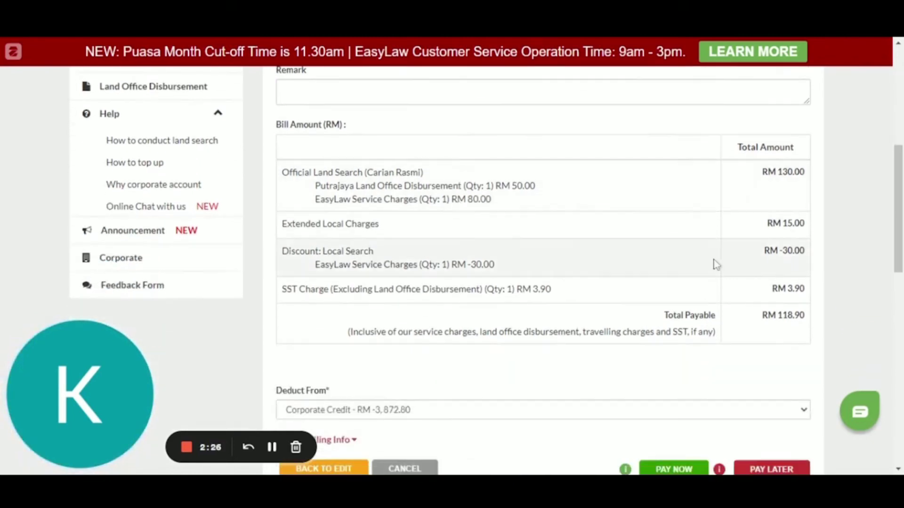
pyautogui.scroll(-3, 566, 210)
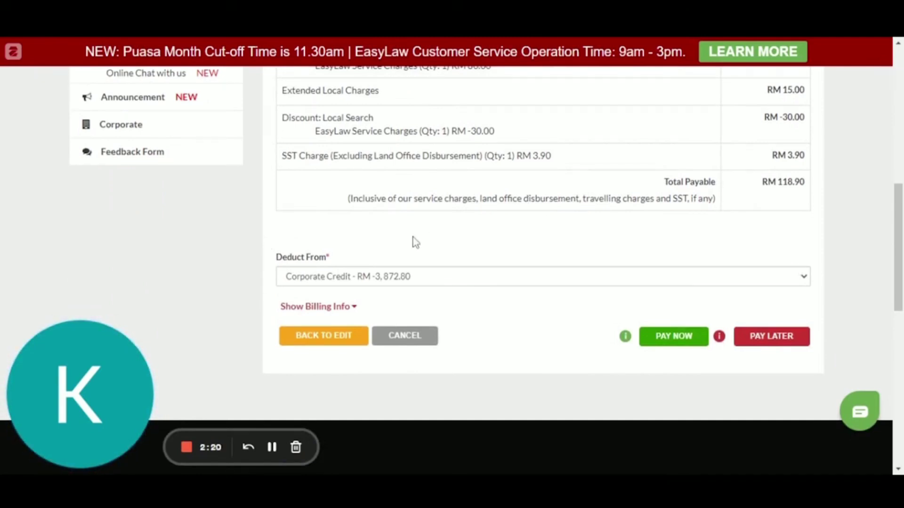
pyautogui.click(377, 278)
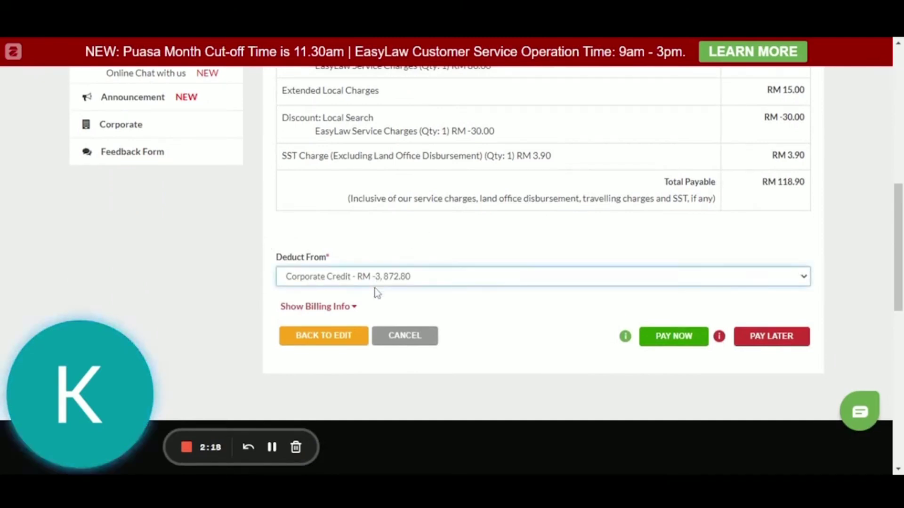
# Leave the deduct-from credit unchanged and submit the order as pending payment.
pyautogui.click(359, 248)
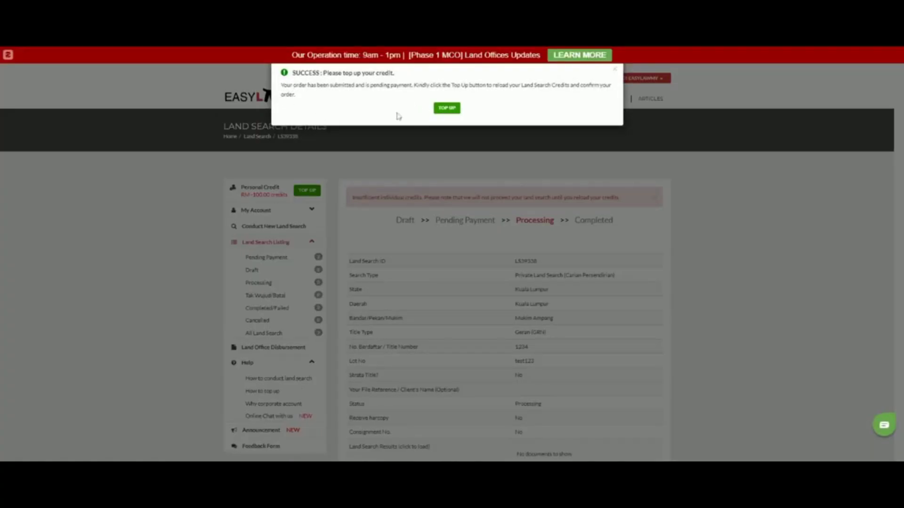
# Enter a custom RM 50 reload amount, set billing state to Selangor, and confirm.
pyautogui.click(447, 109)
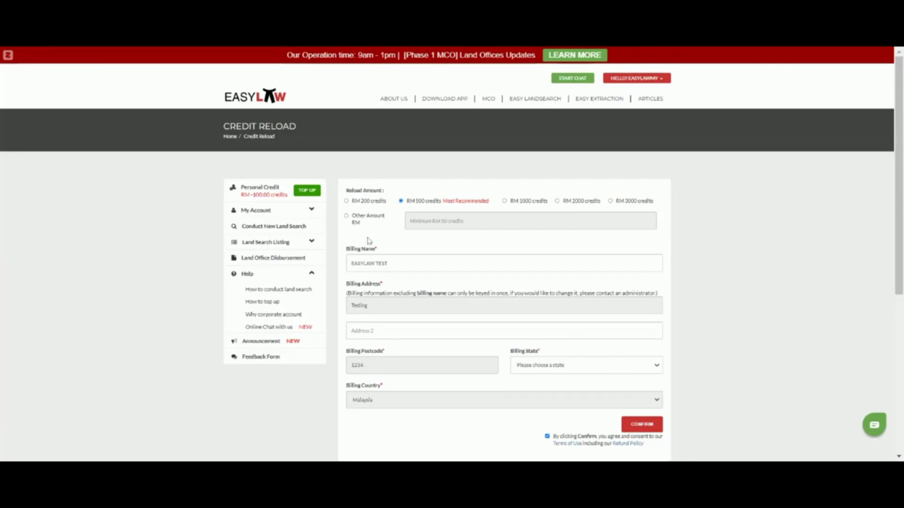
pyautogui.click(347, 217)
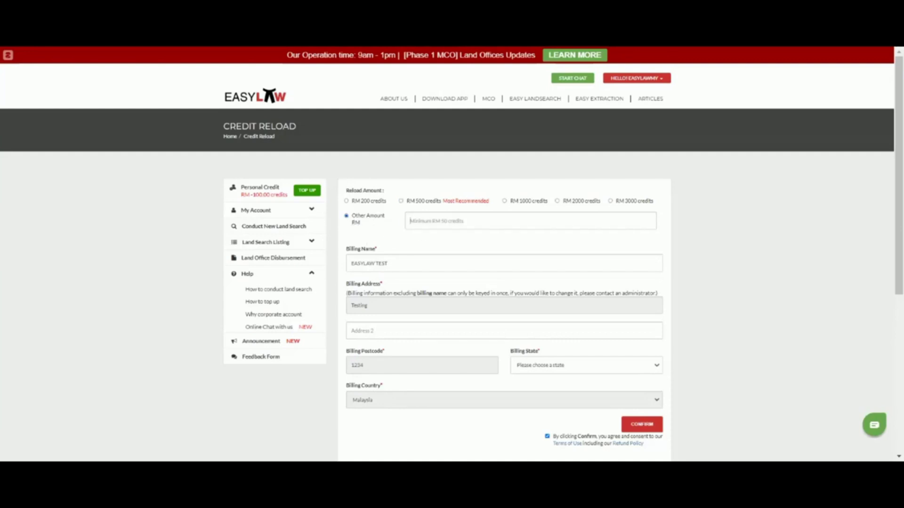
pyautogui.click(419, 221)
pyautogui.write('50')
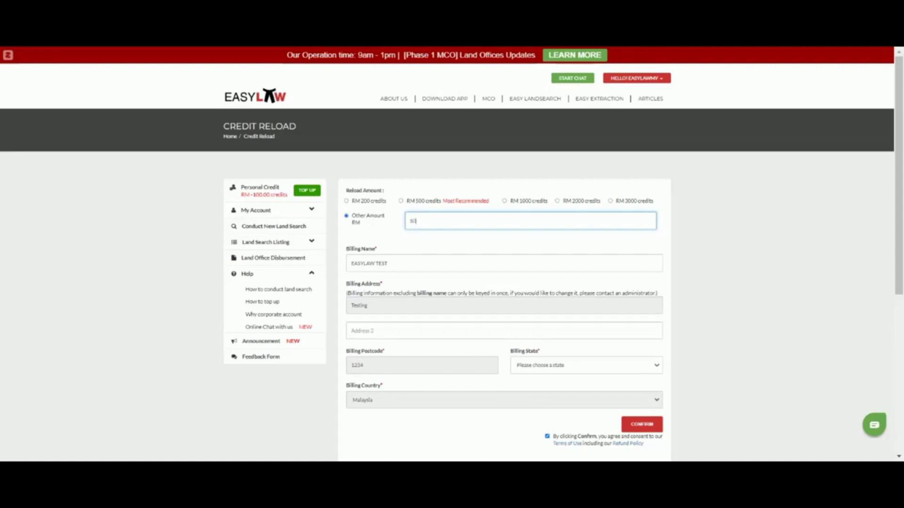
pyautogui.click(461, 249)
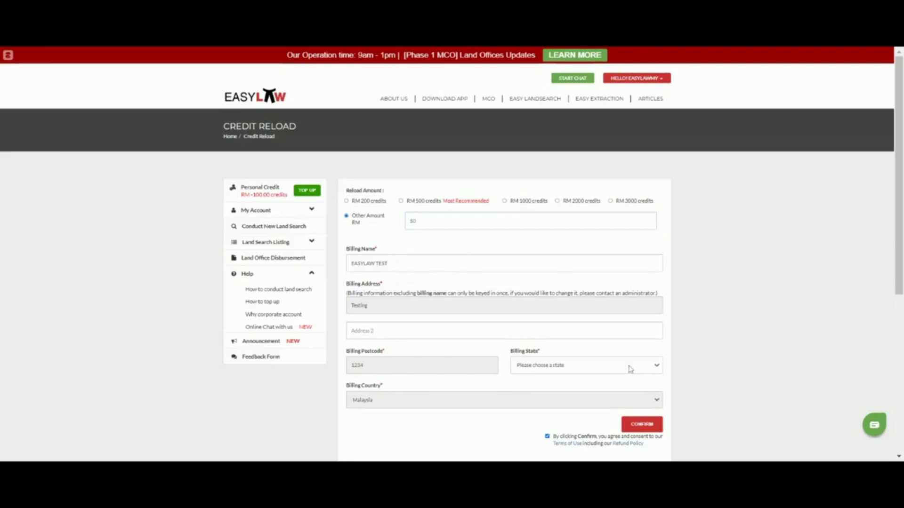
pyautogui.click(559, 371)
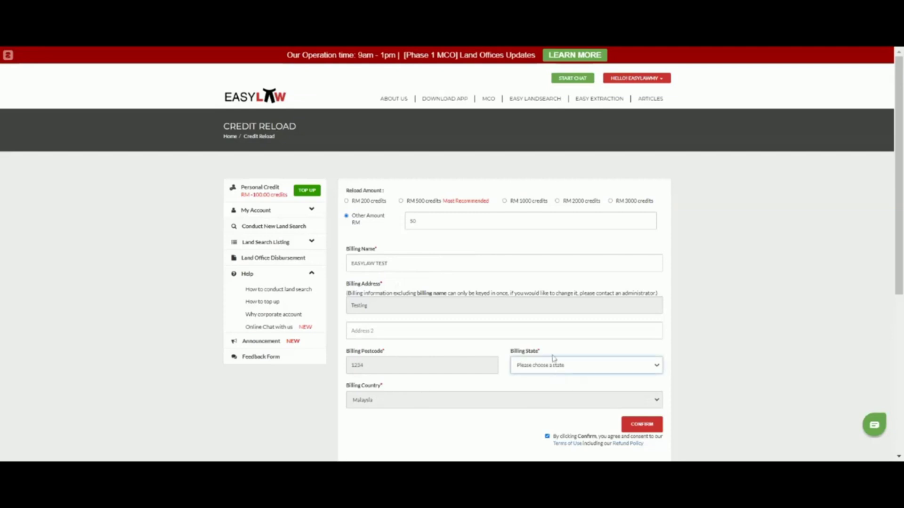
pyautogui.click(553, 357)
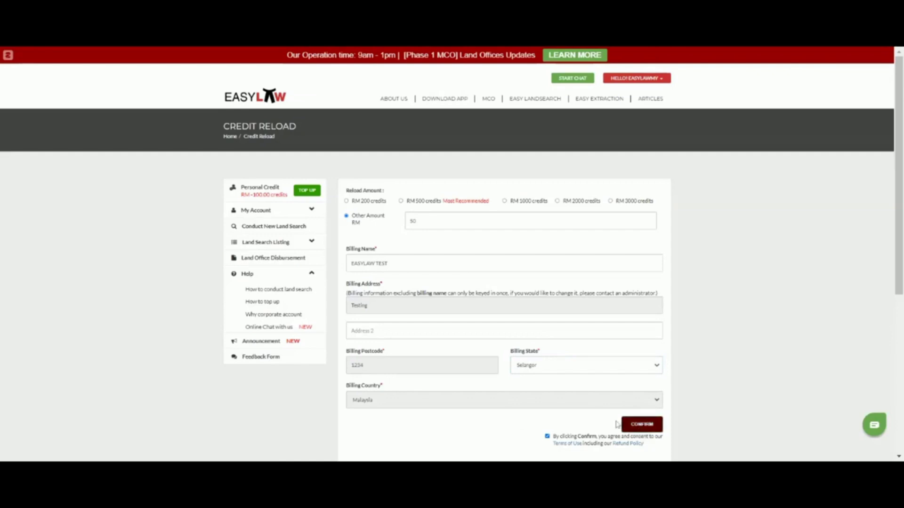
pyautogui.click(644, 419)
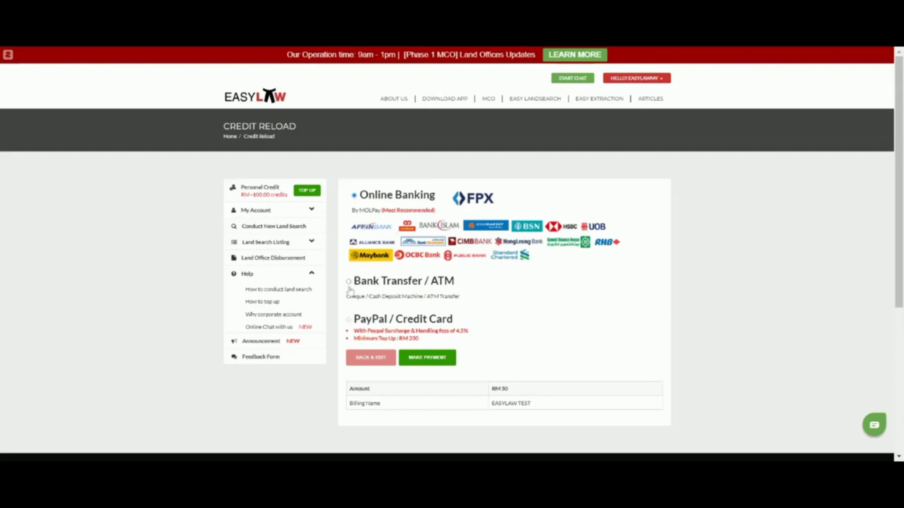
# Make the RM 50 payment through FPX online banking and review the payment page.
pyautogui.click(445, 362)
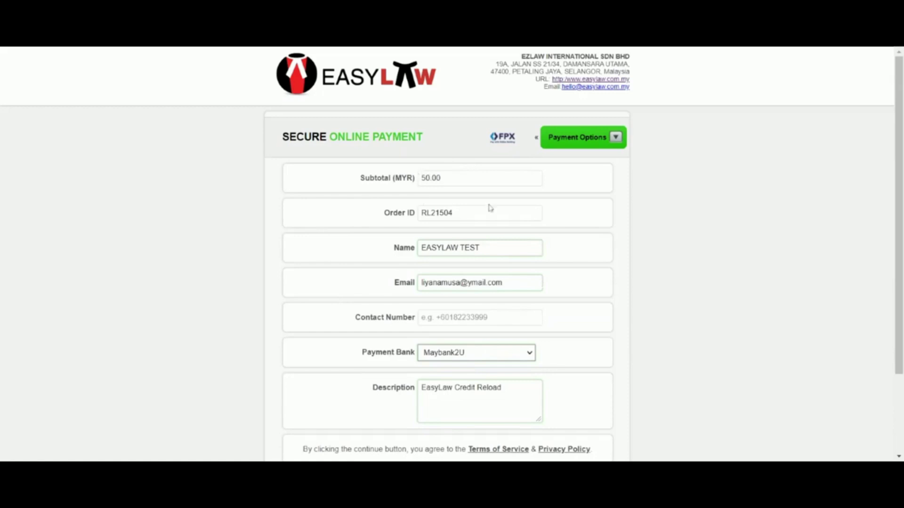
pyautogui.scroll(-3, 522, 232)
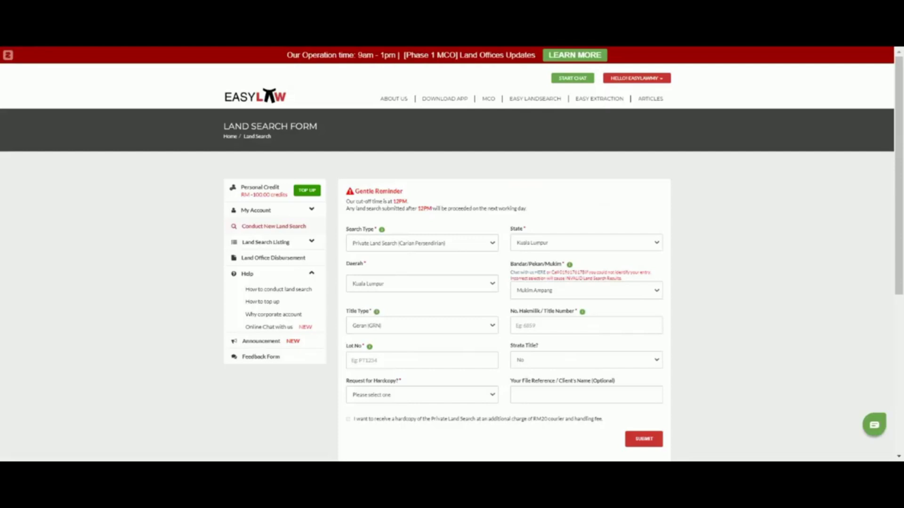
# Expand Land Search Listing in the sidebar and show the Pending Payment orders.
pyautogui.click(251, 244)
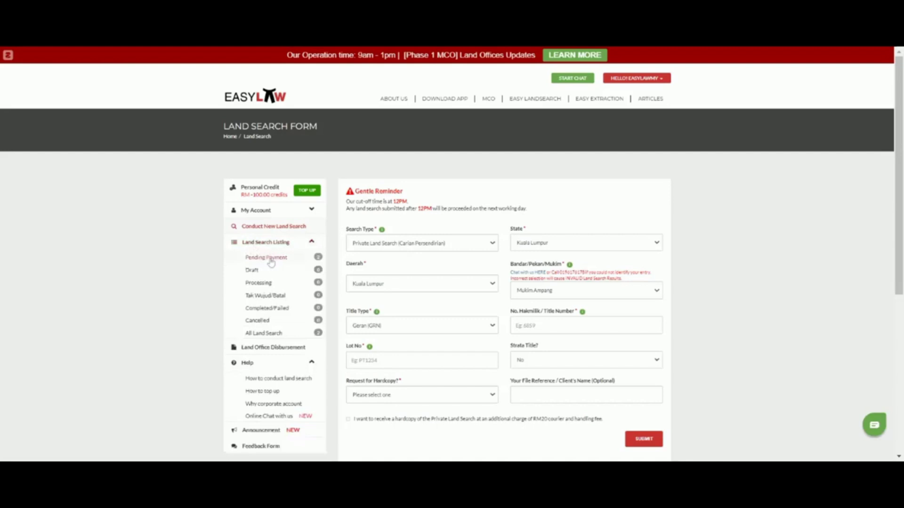
pyautogui.click(270, 259)
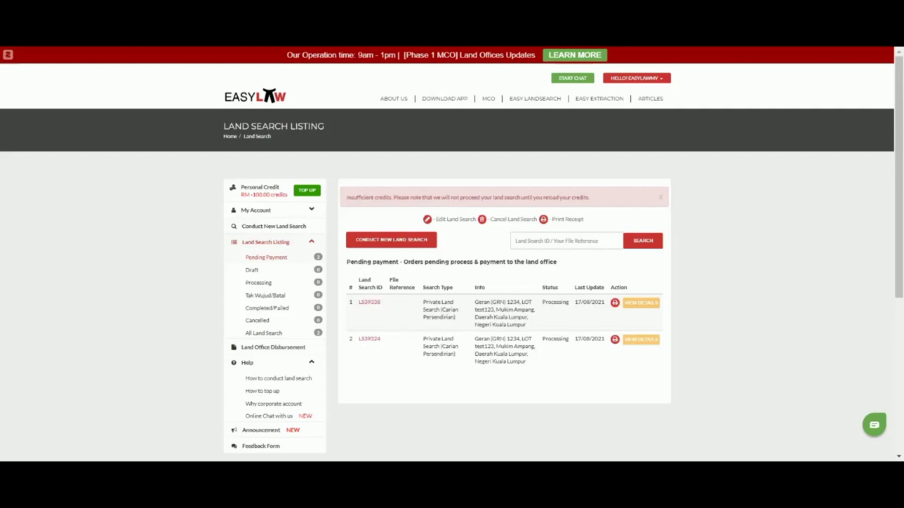
pyautogui.scroll(-3, 357, 310)
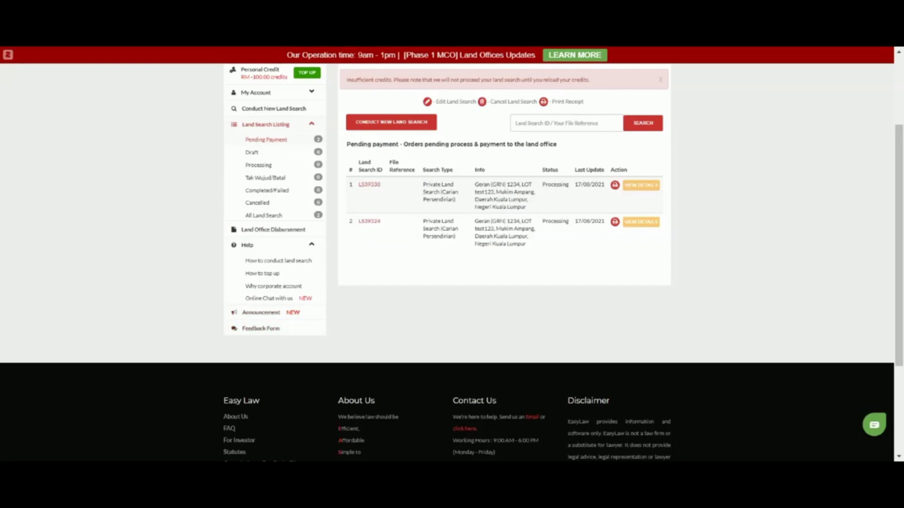
pyautogui.scroll(1, 505, 337)
pyautogui.scroll(1, 492, 334)
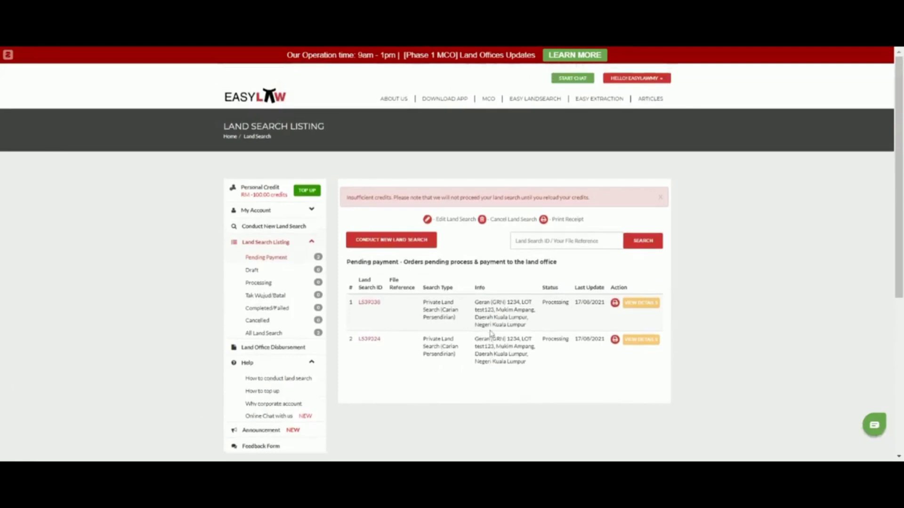